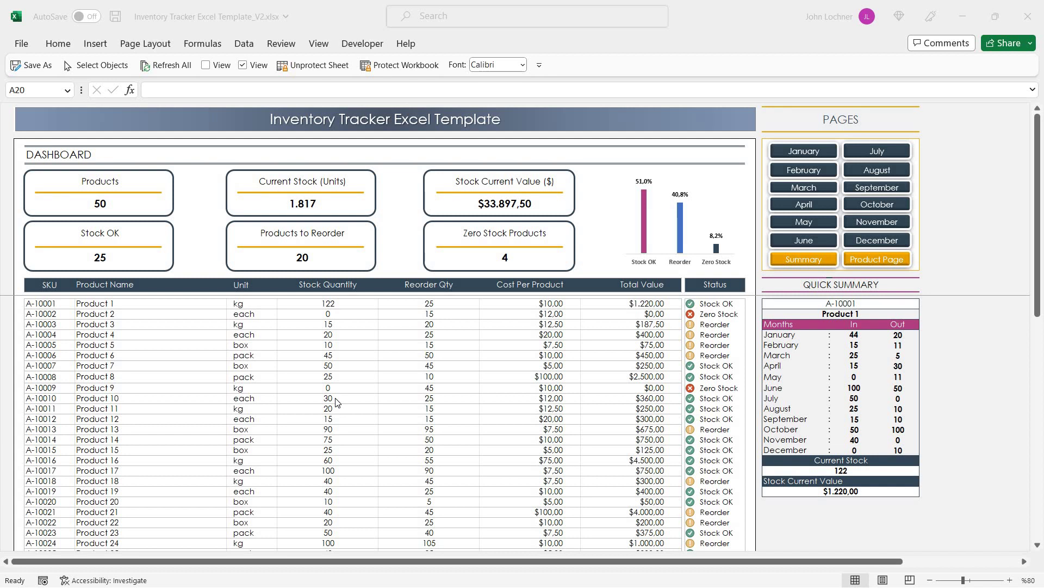
- On the Product Page sheet, jump from the SKU column to the row after A-10049
click(886, 258)
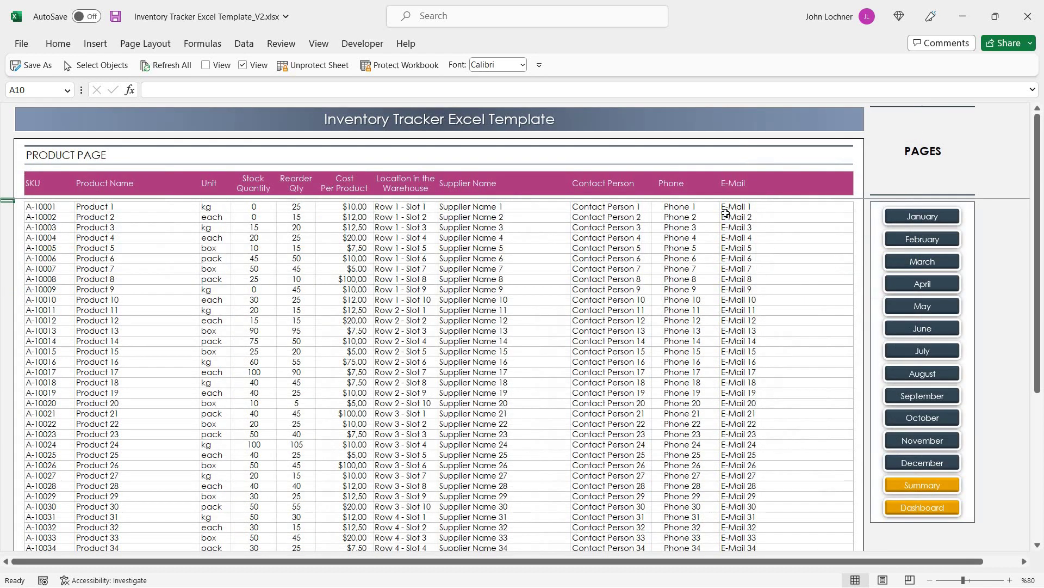
click(39, 269)
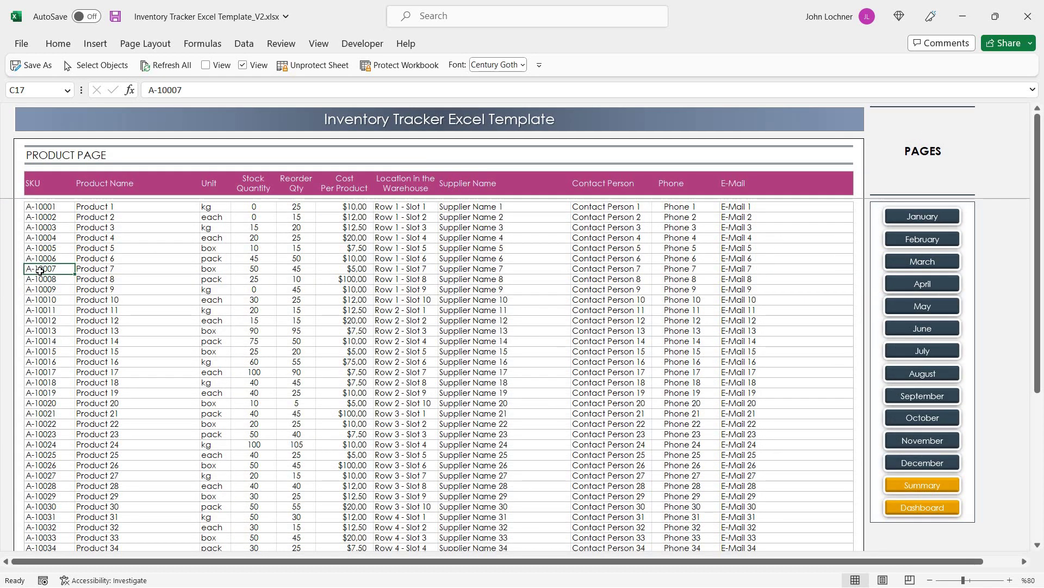
key(ctrl+Down)
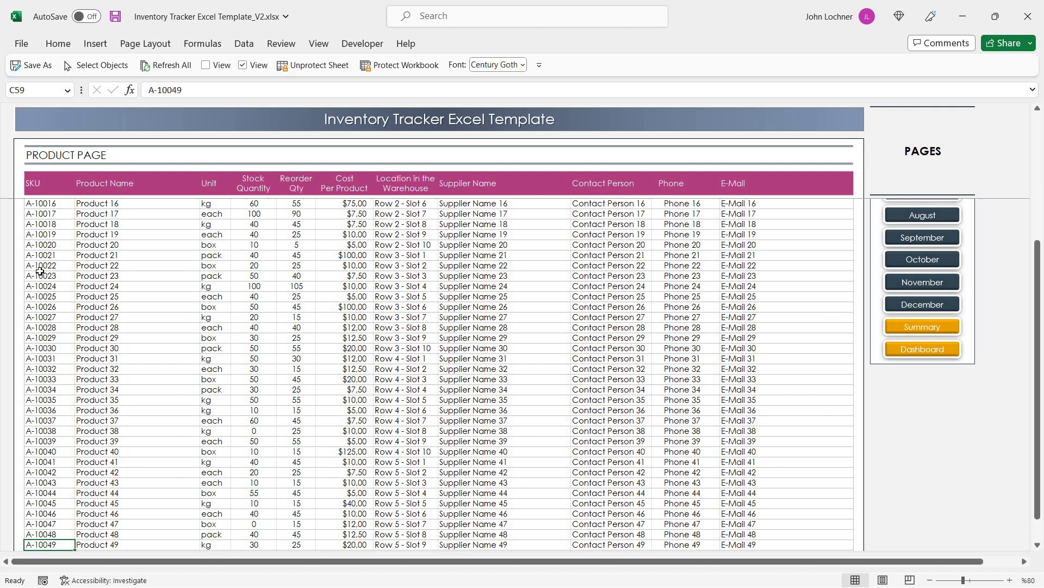
scroll(40, 272, down, 3)
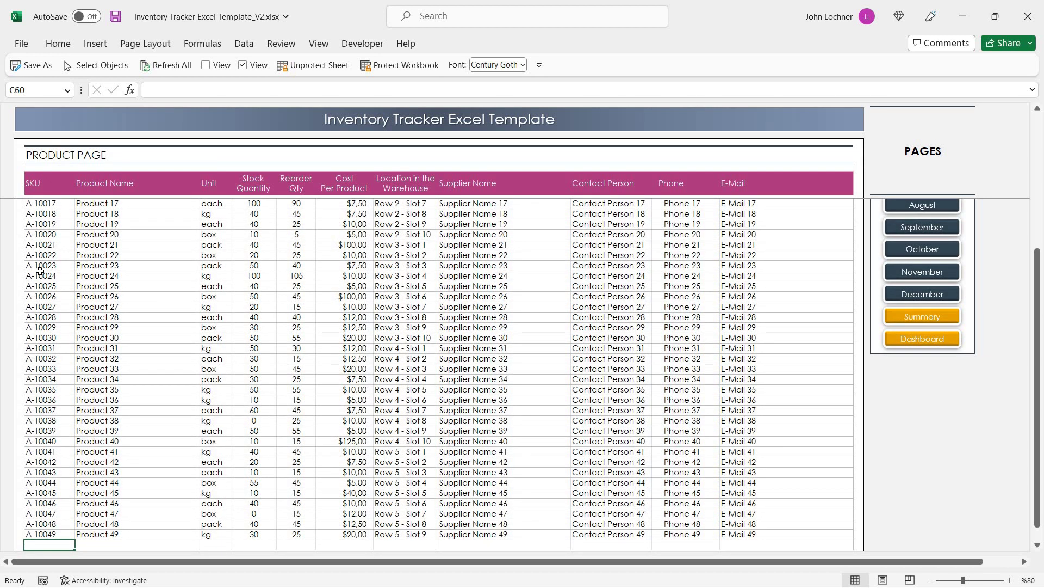
text(A)
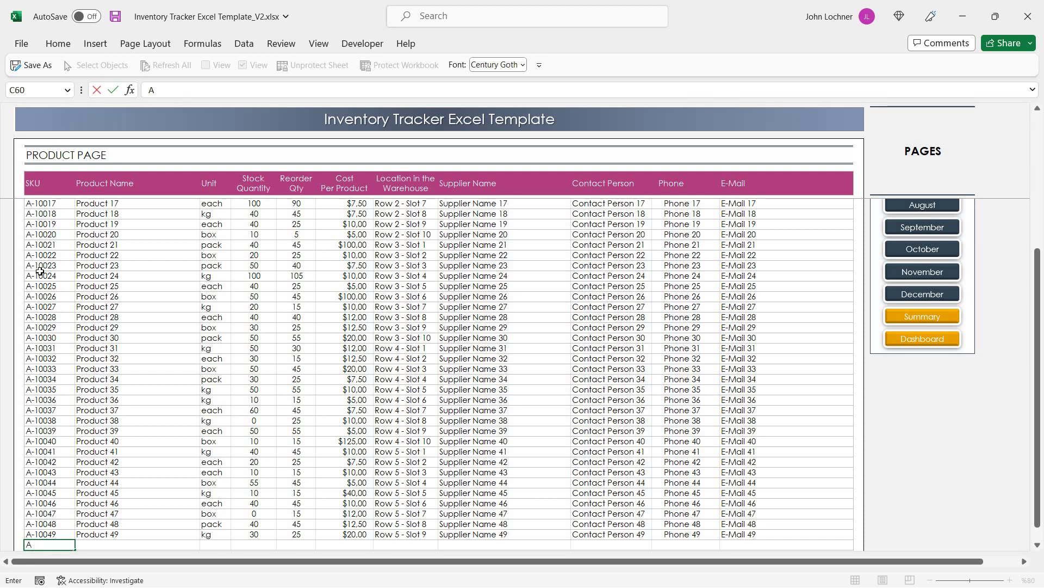
text( 10050)
- Enter SKU A-10050, name Product 50, unit kg, stock 40, reorder 15 and cost $25
key(Tab)
text(P)
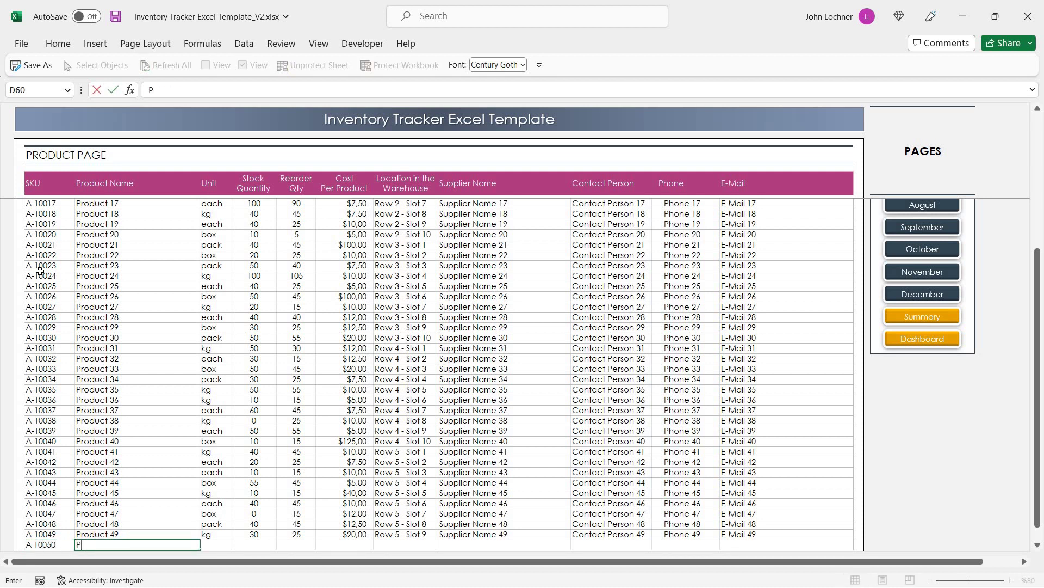
text(roduct)
text( 50)
key(Tab)
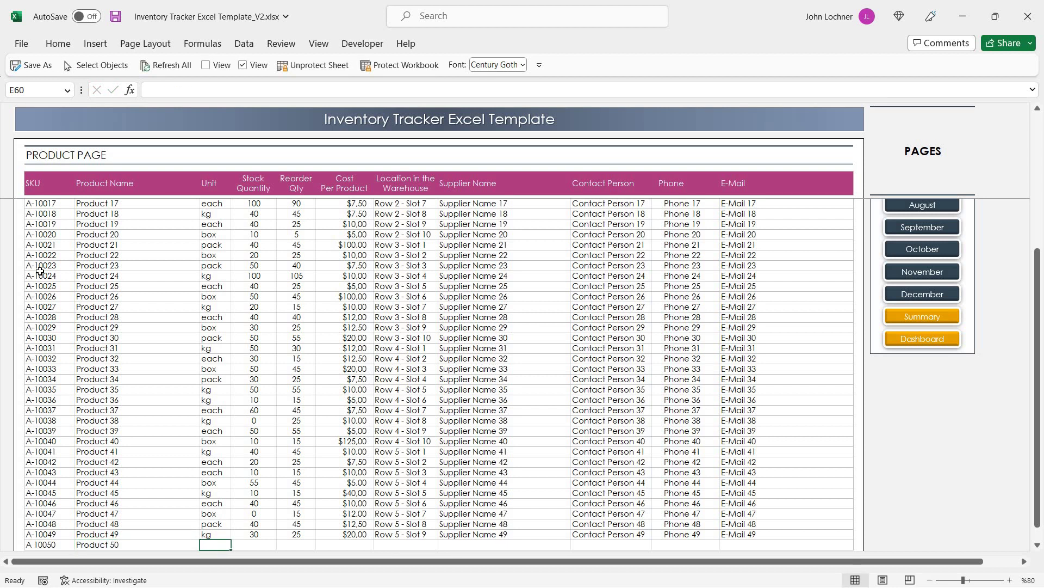
text(kg)
key(Tab)
text(40)
key(Tab)
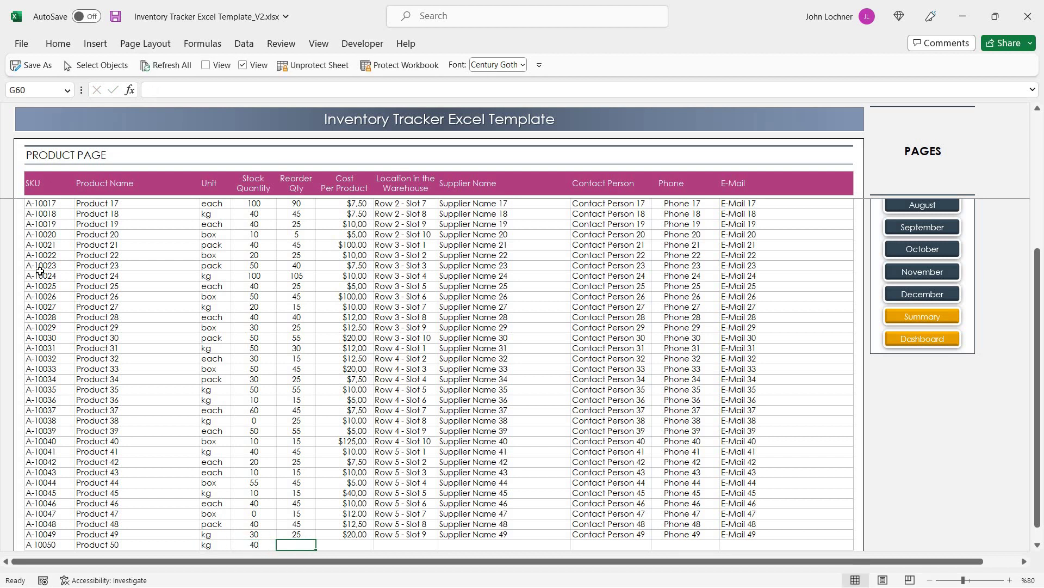
text(15)
key(Tab)
text(25)
key(Tab)
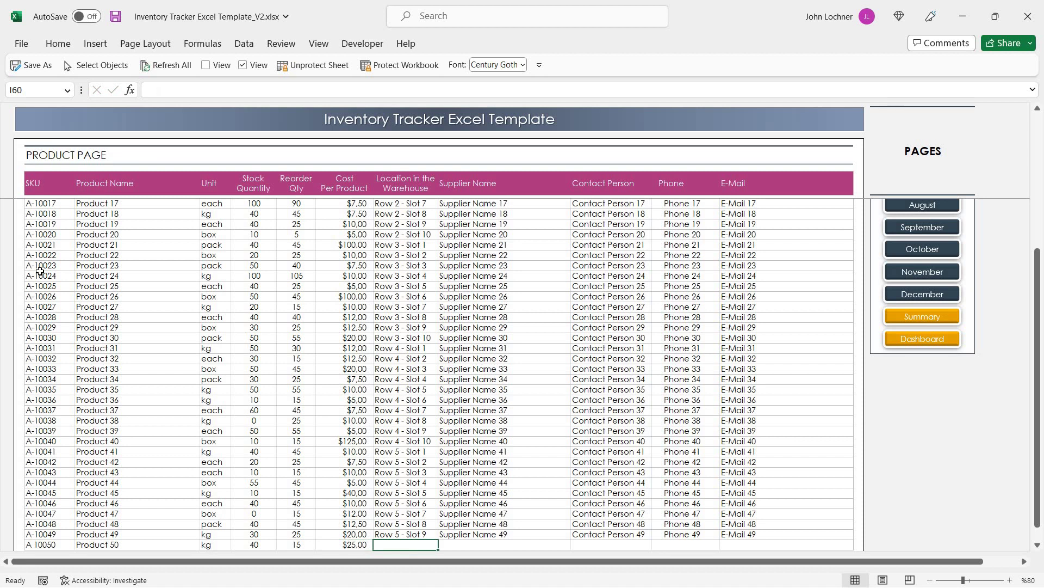
text(Row 6 Slo)
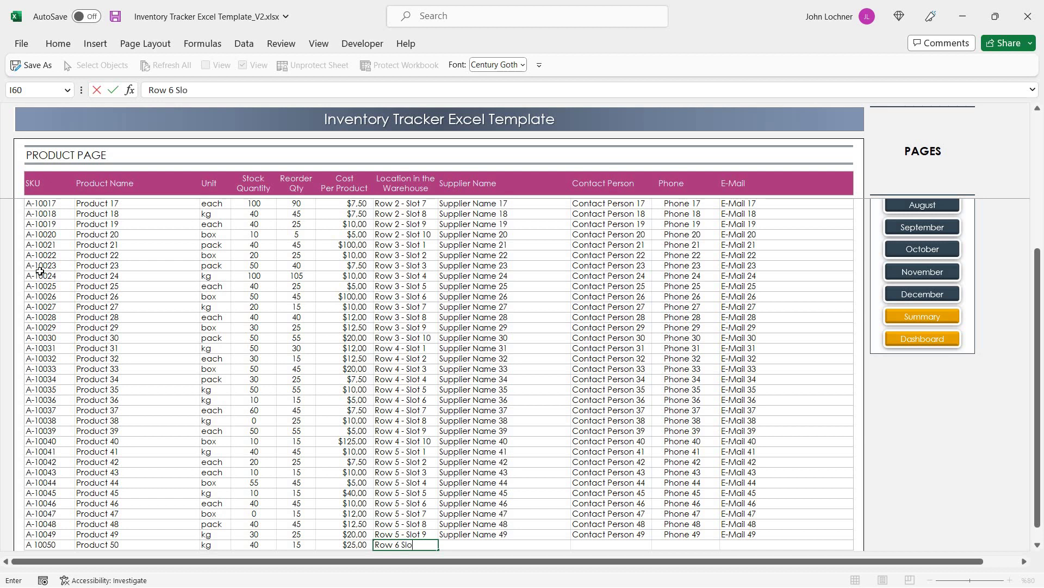
text(t 10)
- Fill in location Row 6 Slot 10, Supplier Name 50, Contact Person 50 and Phone 50
key(Tab)
text(Sup)
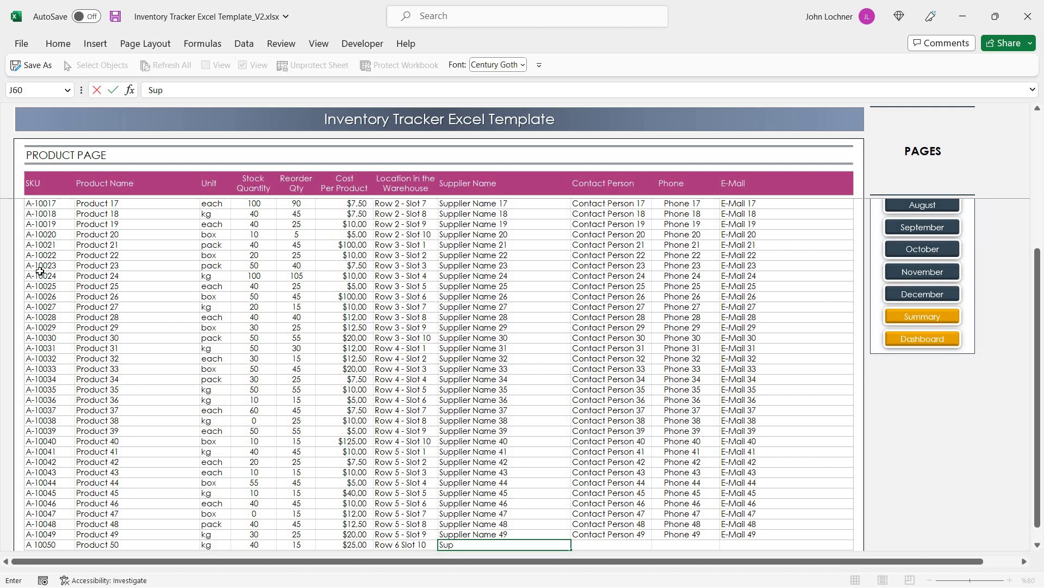
text(plier Name 50)
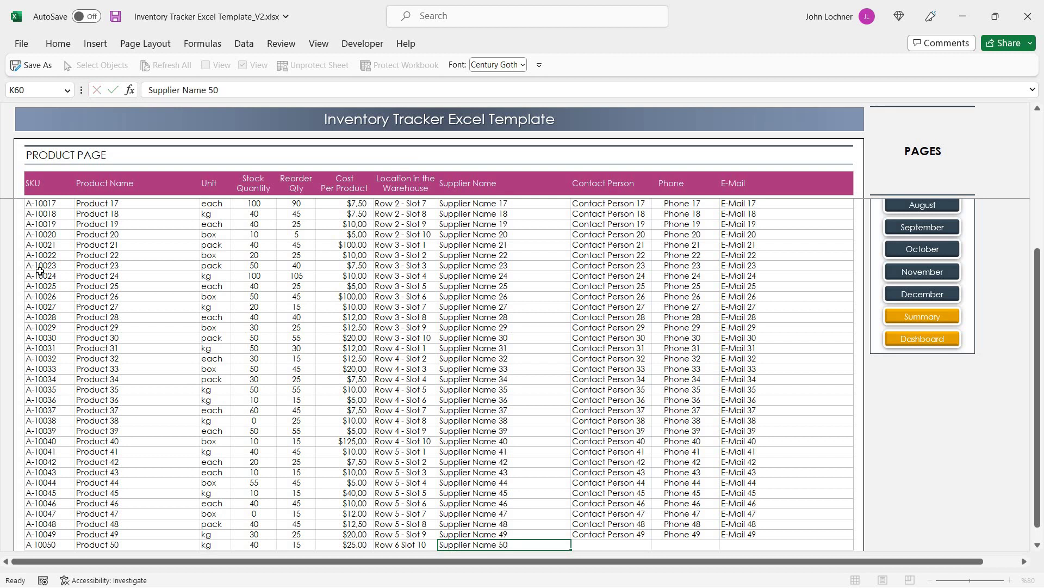
key(Tab)
text(Contr)
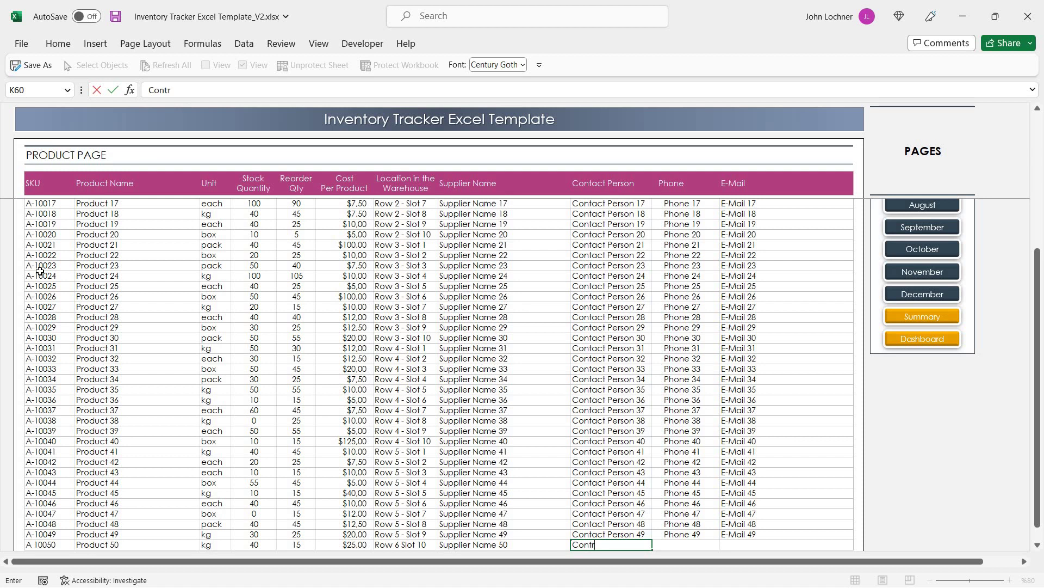
key(BackSpace)
text(act Pers)
text(on 50)
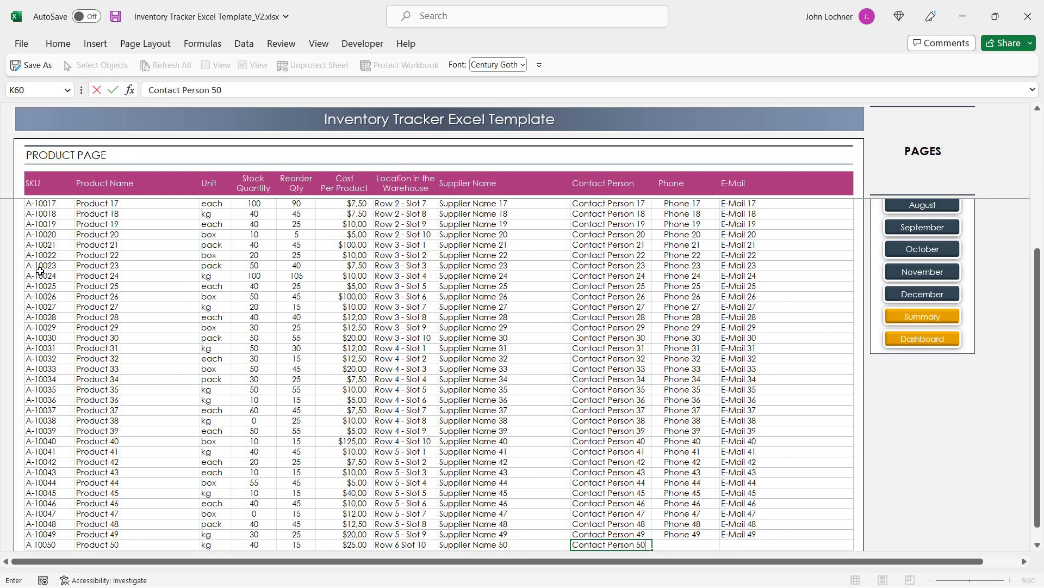
key(Tab)
text(Phone )
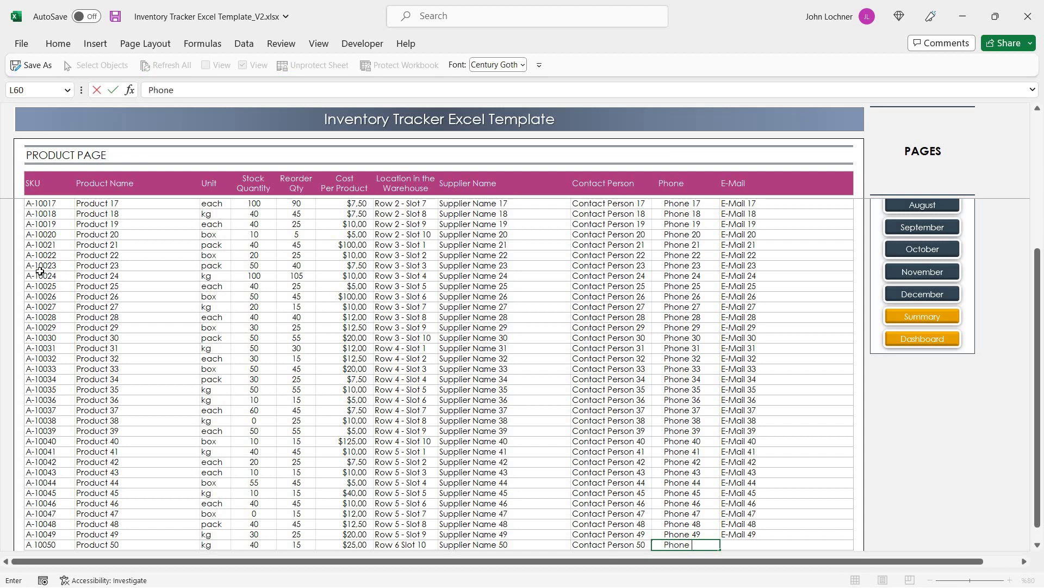
text(50)
key(Tab)
text(E)
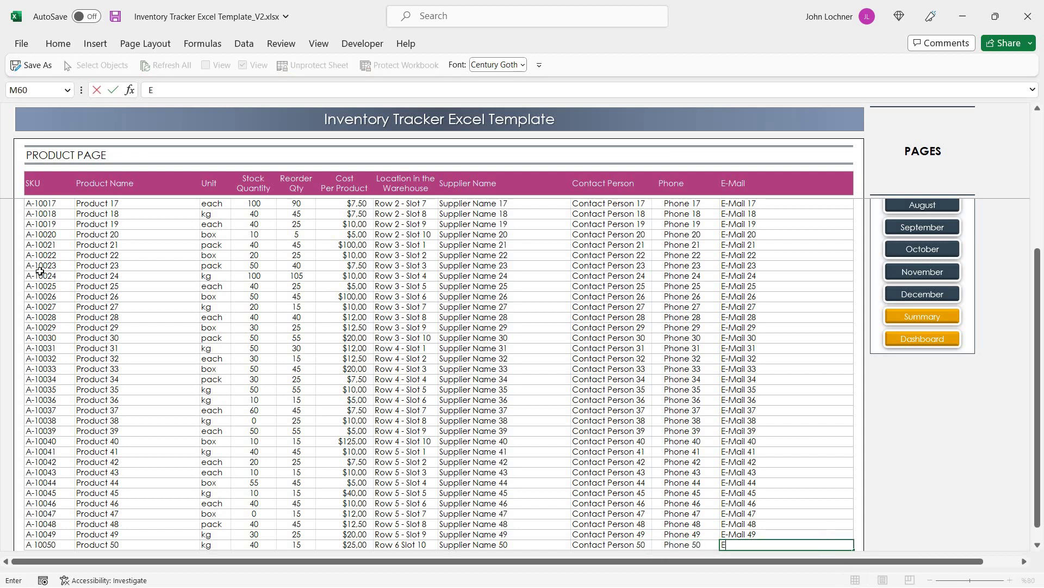
text( mail)
text( 50)
scroll(699, 402, up, 10)
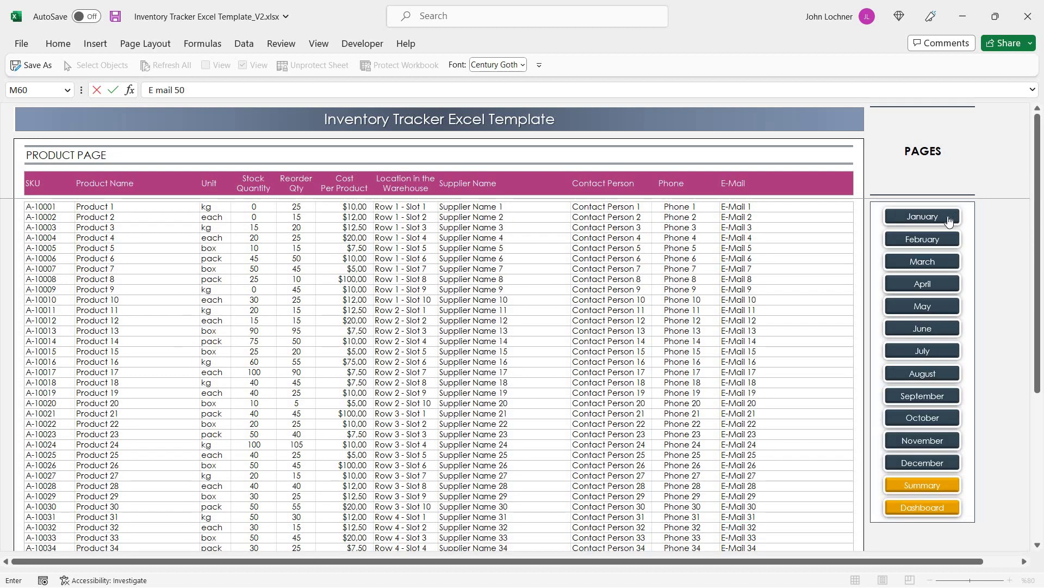
- On the January sheet, enter Product 2's in/out quantities 20/15, 20/18 and 20/35 from H13
key(ctrl+Page_Down)
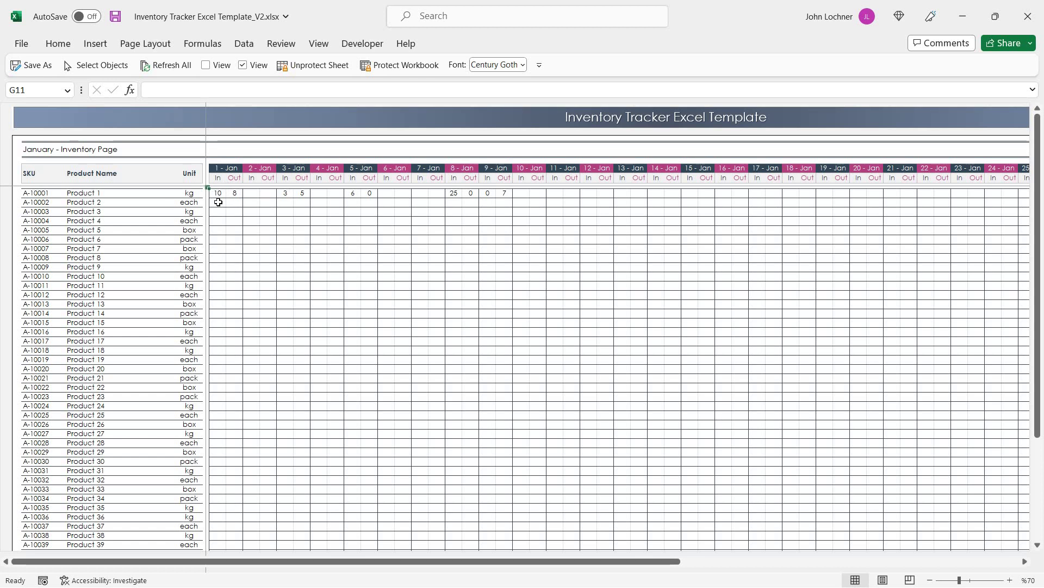
click(219, 202)
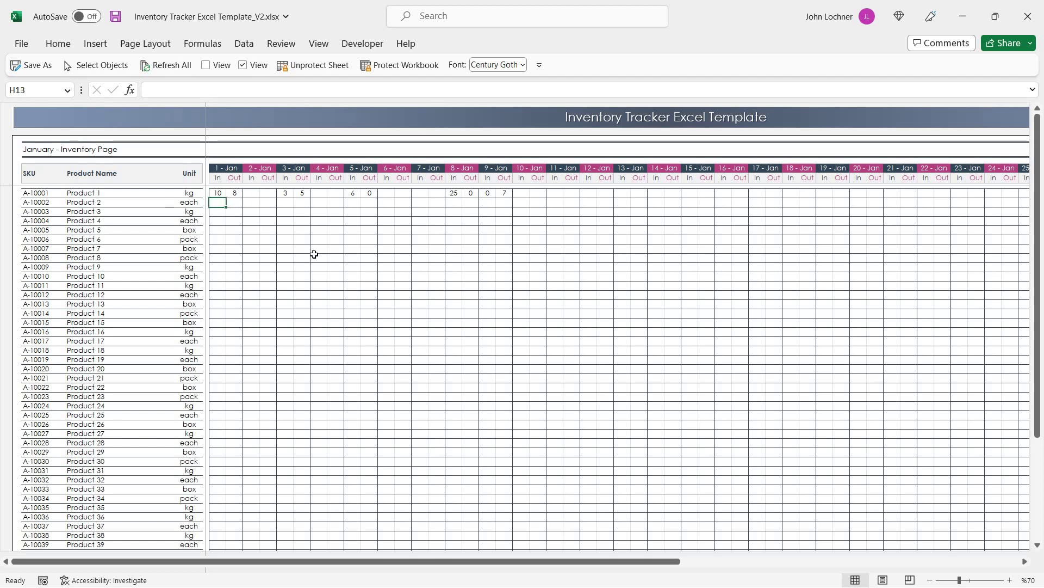
text(20)
key(Tab)
text(15)
key(Tab)
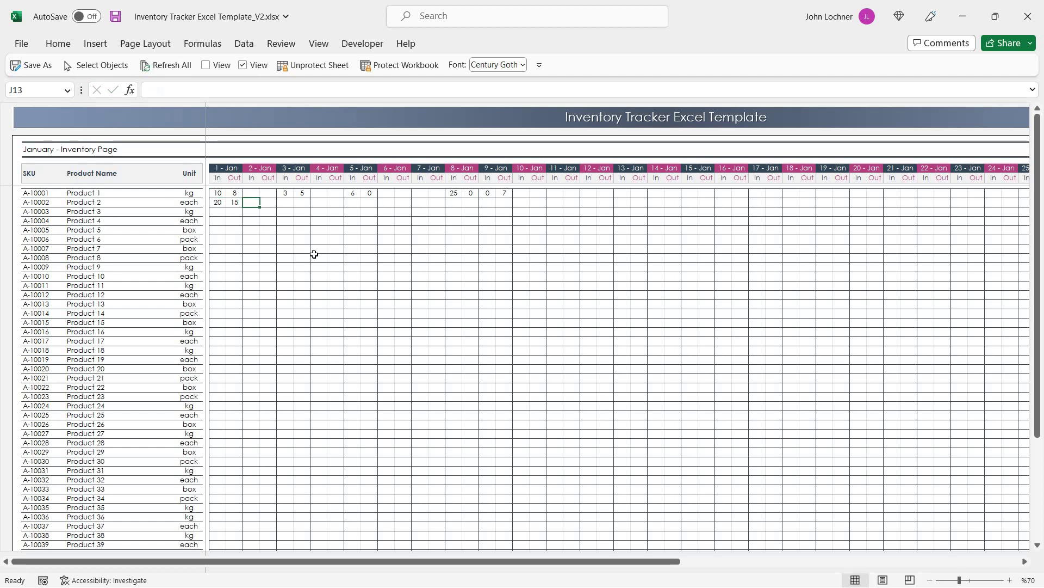
text(20)
key(Tab)
text(18)
key(Tab)
text(20)
key(Tab)
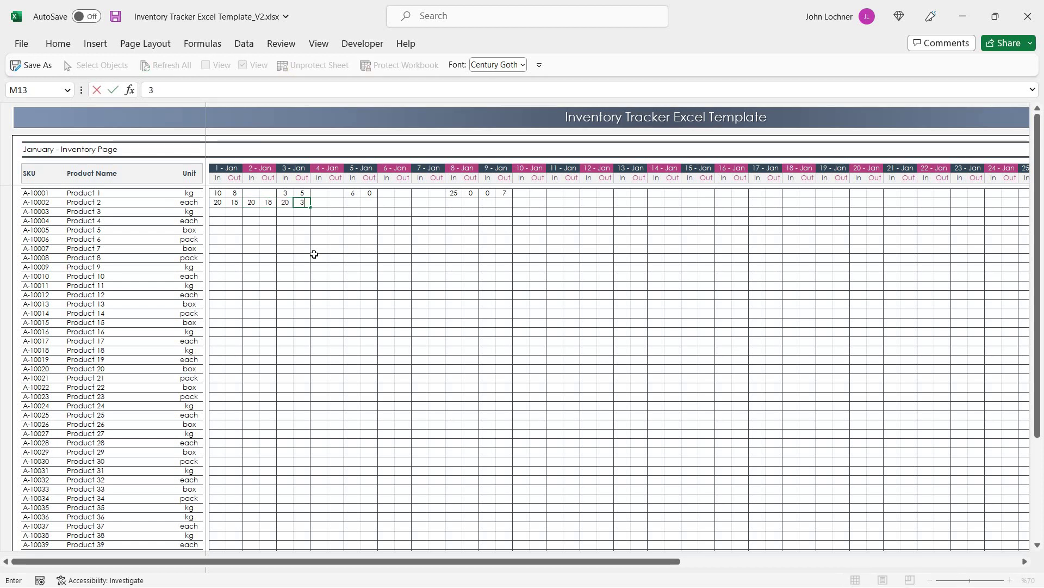
text(35)
key(Tab)
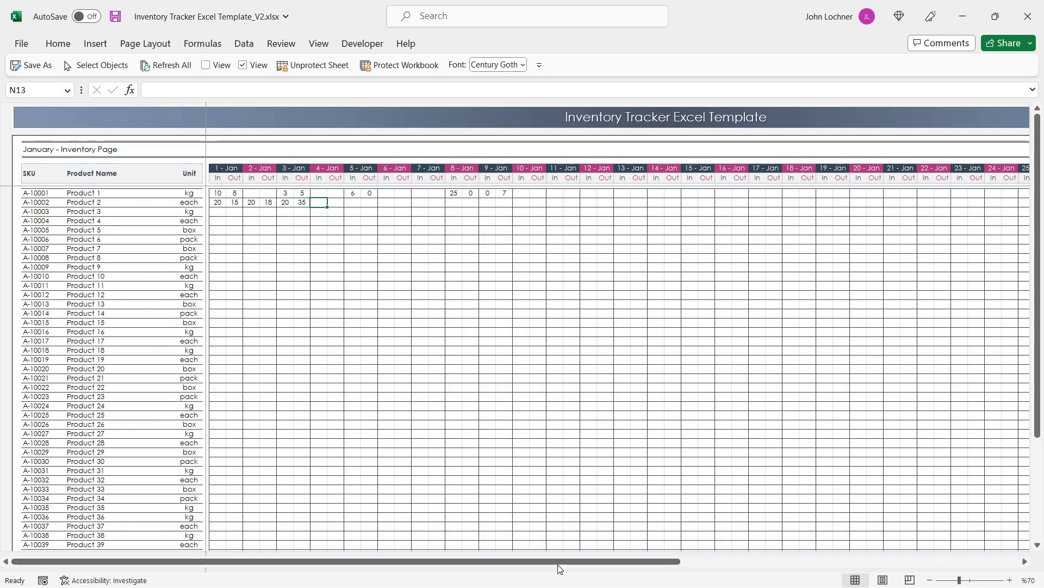
- View the February and March inventory pages, then return to the Dashboard
drag(523, 561, 898, 560)
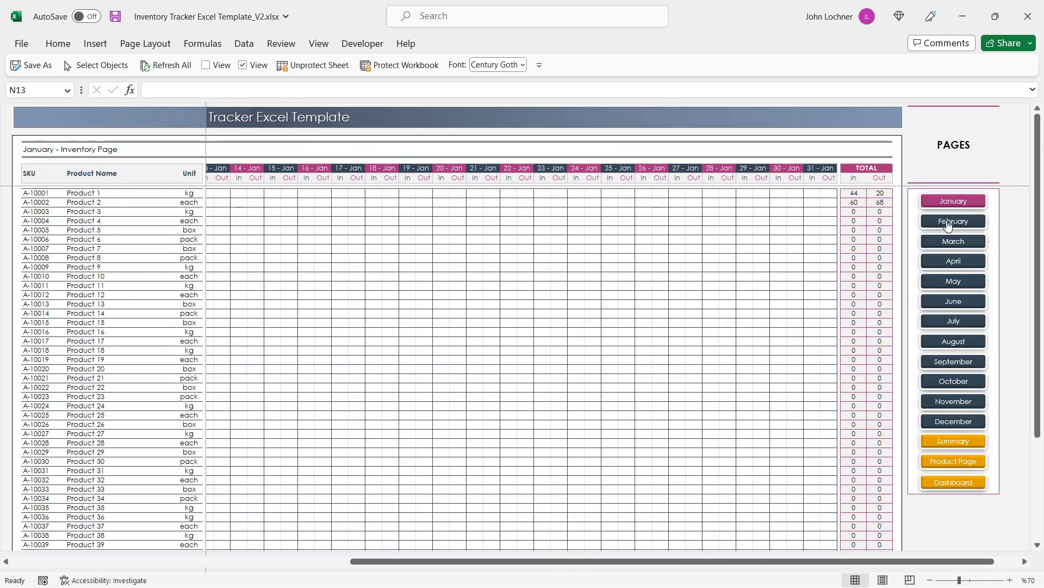
click(953, 221)
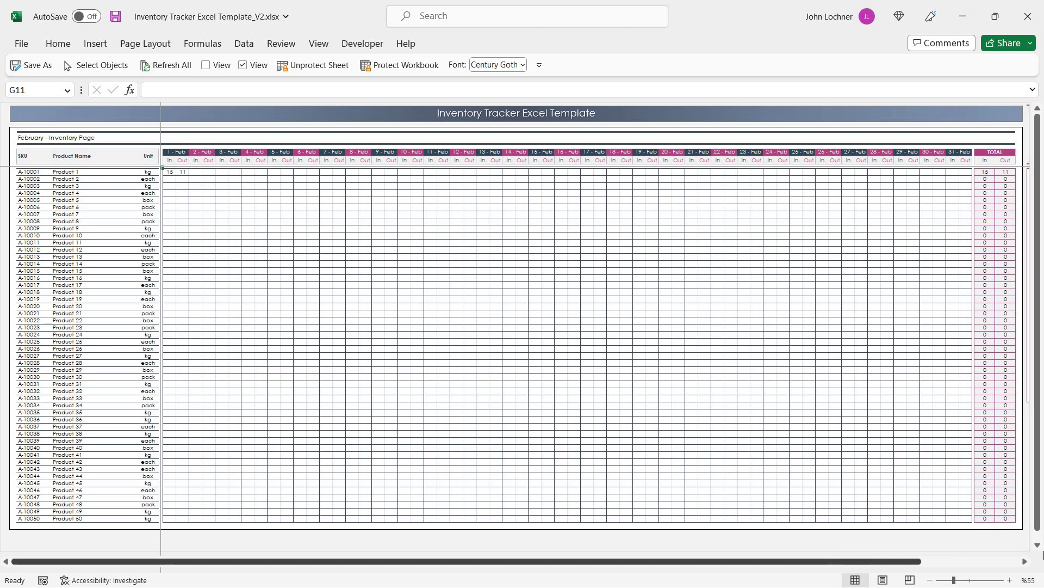
drag(827, 563, 923, 562)
click(954, 241)
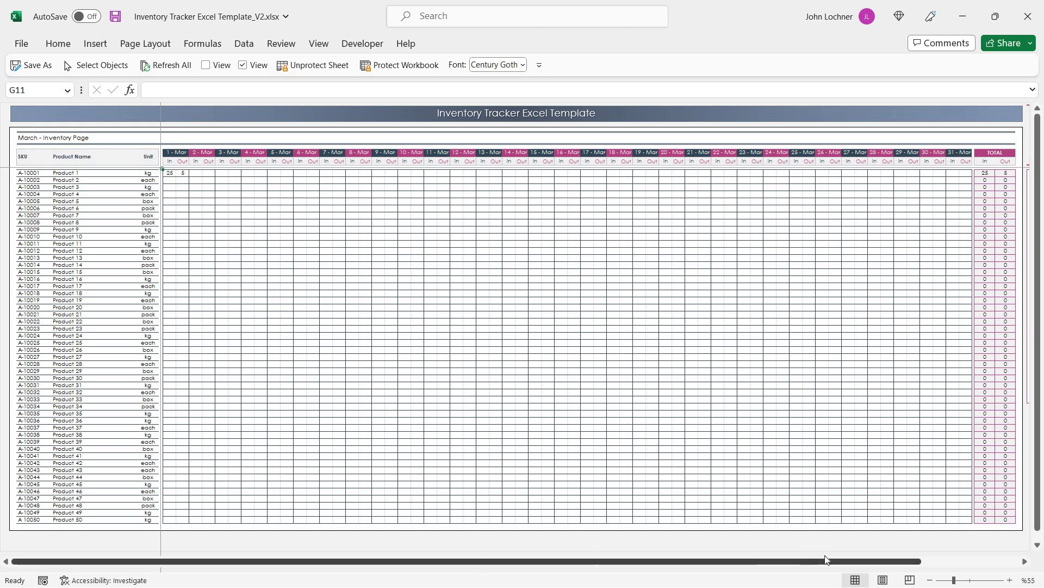
drag(482, 566, 571, 566)
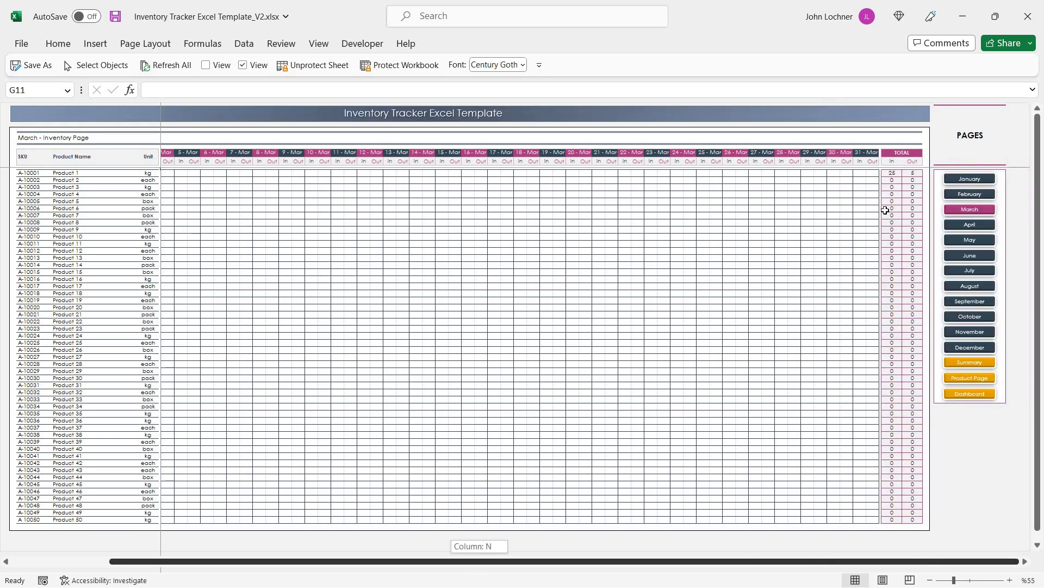
click(969, 394)
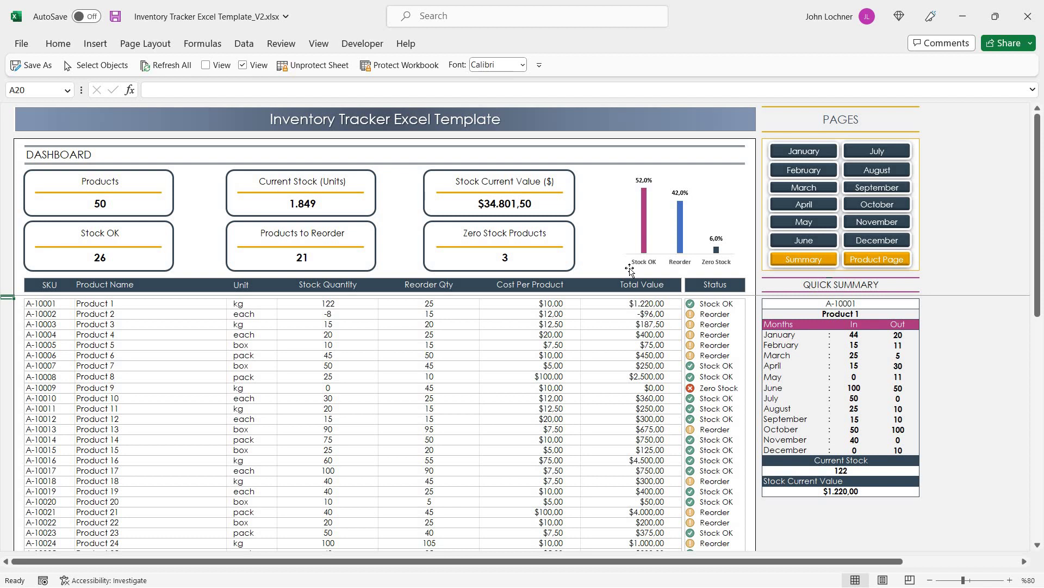
scroll(630, 269, down, 3)
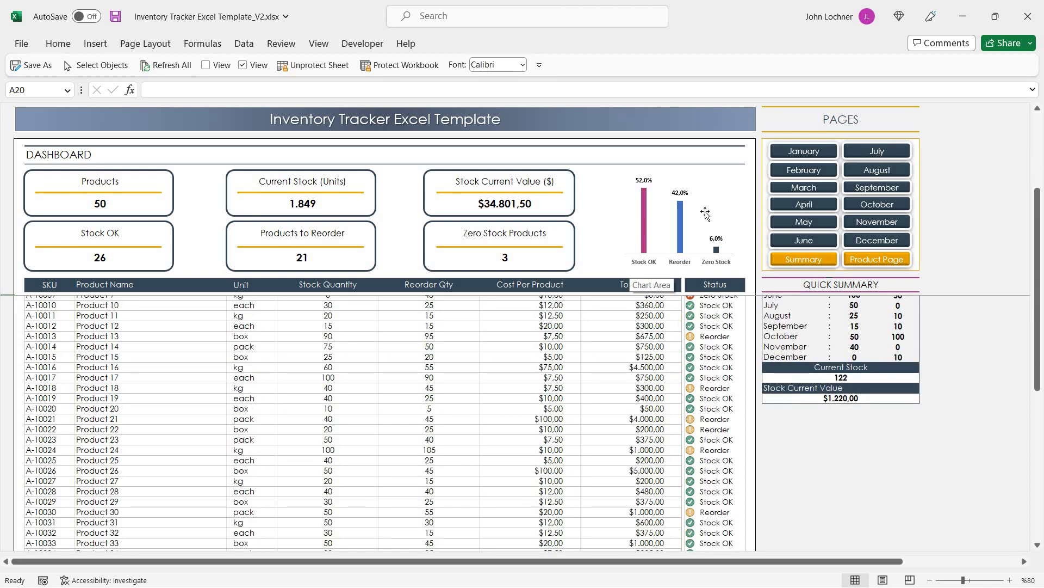
scroll(879, 310, up, 3)
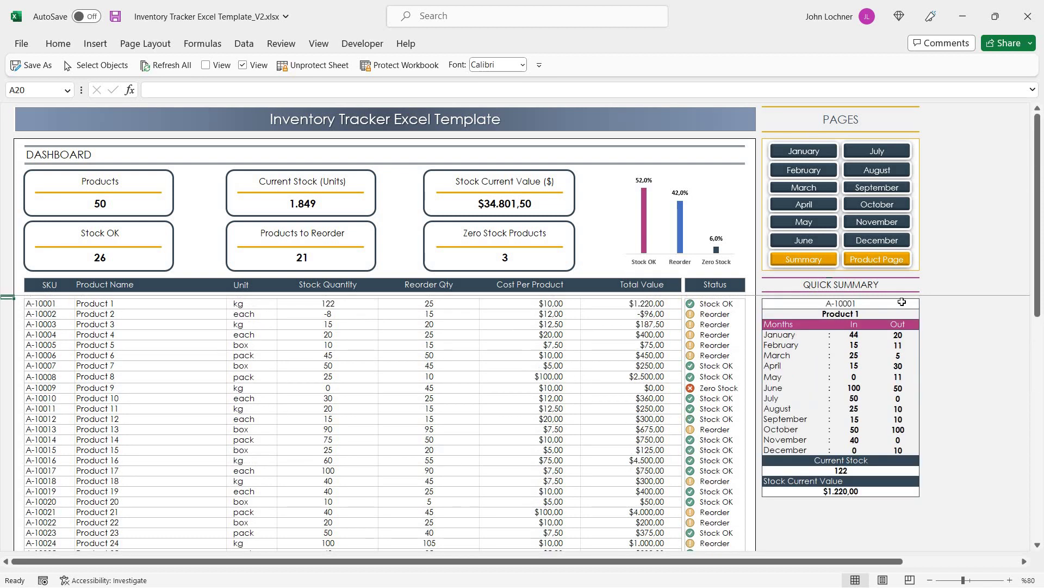
- Pick A-10048 in the Quick Summary SKU dropdown, then go to the Summary page
click(879, 304)
click(925, 303)
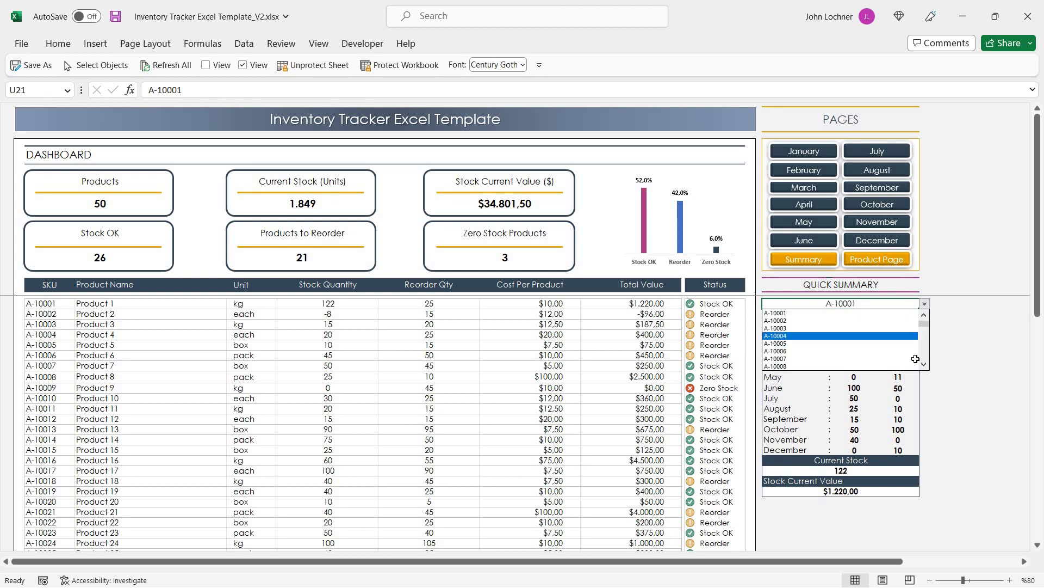
drag(926, 322, 925, 359)
click(890, 349)
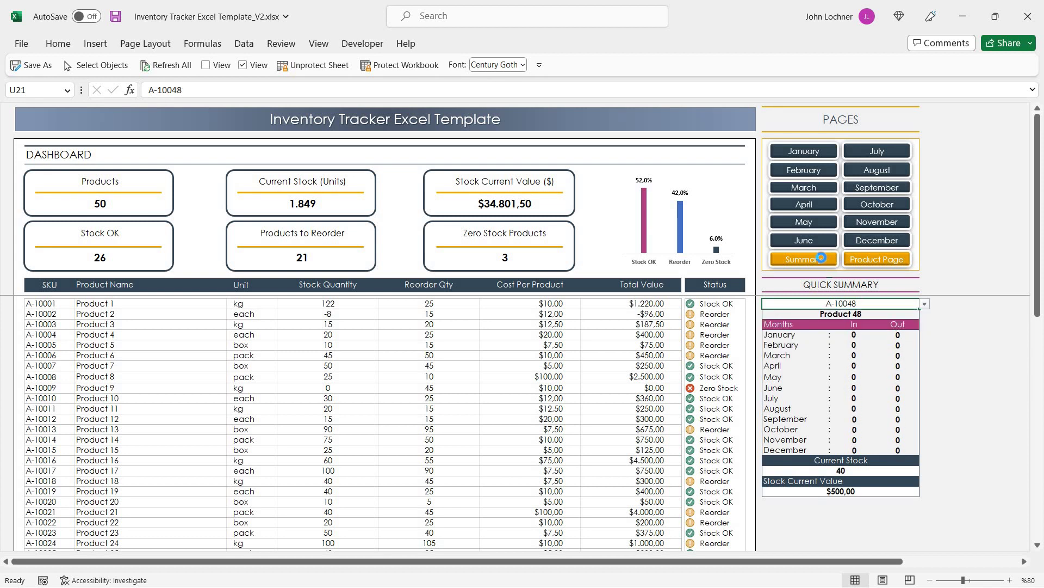
click(803, 259)
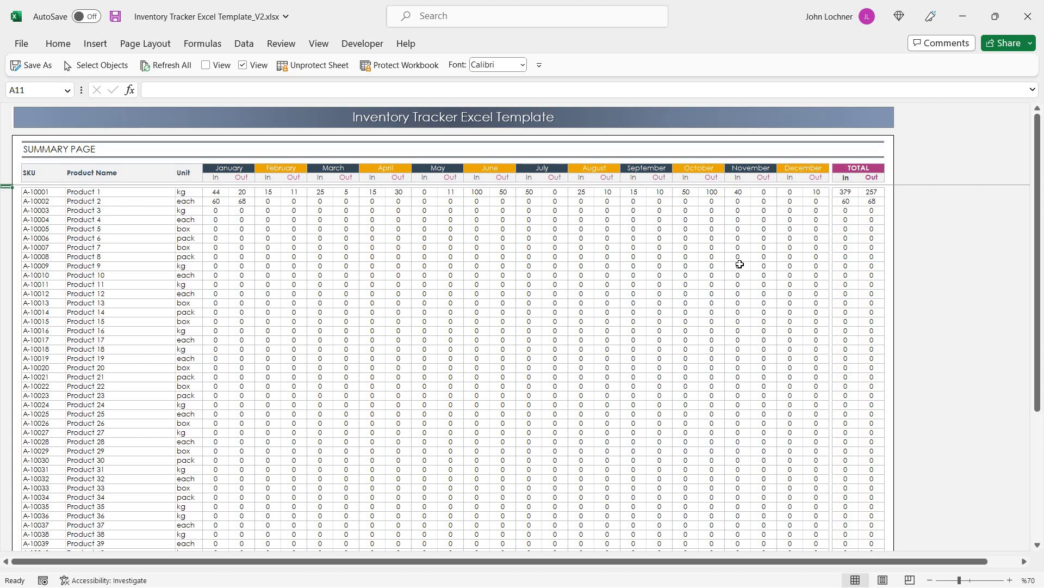
scroll(921, 485, down, 7)
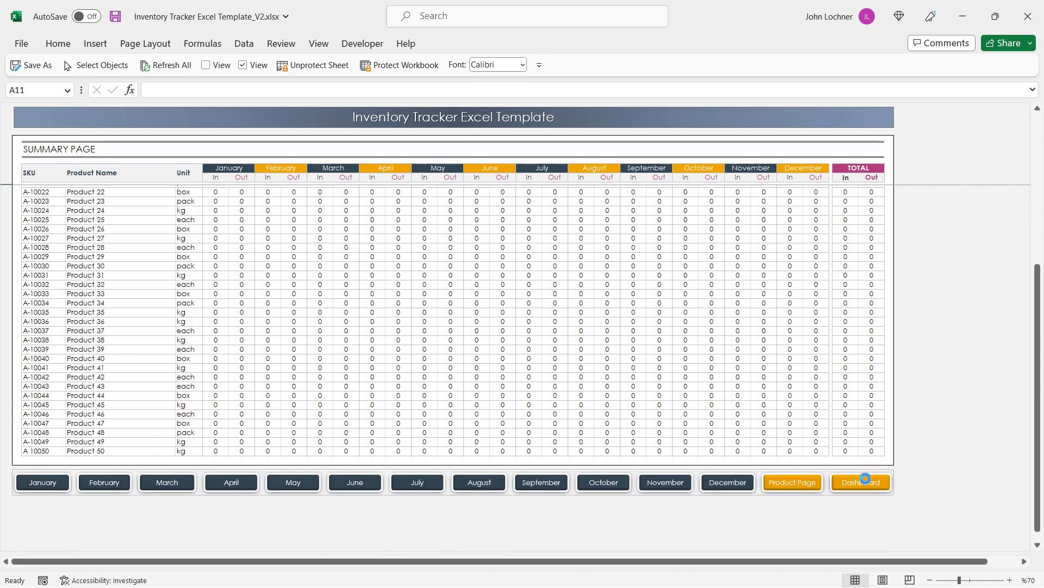
- Use the Dashboard button at the bottom of the Summary sheet to go back
click(862, 481)
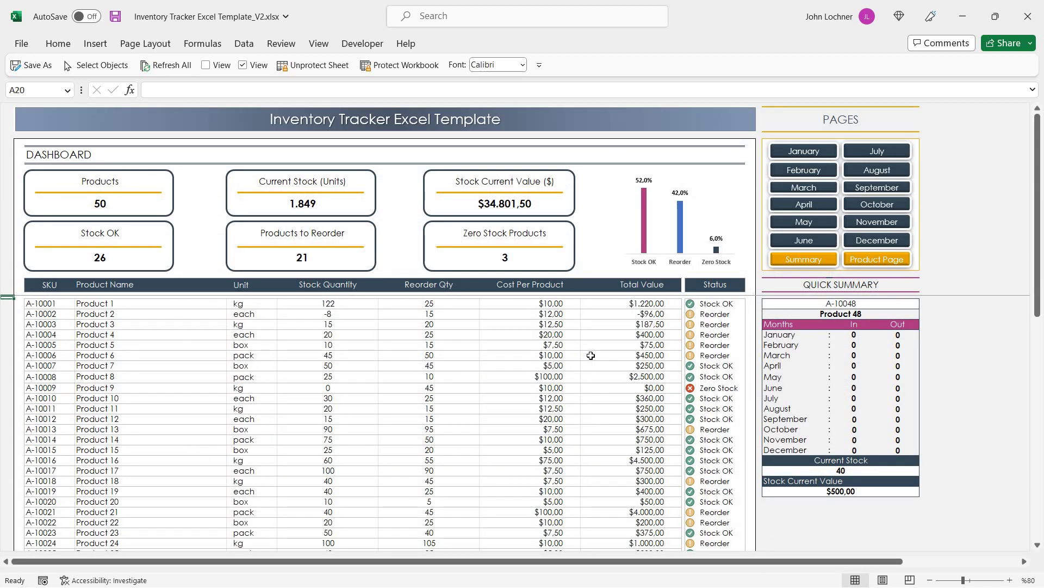